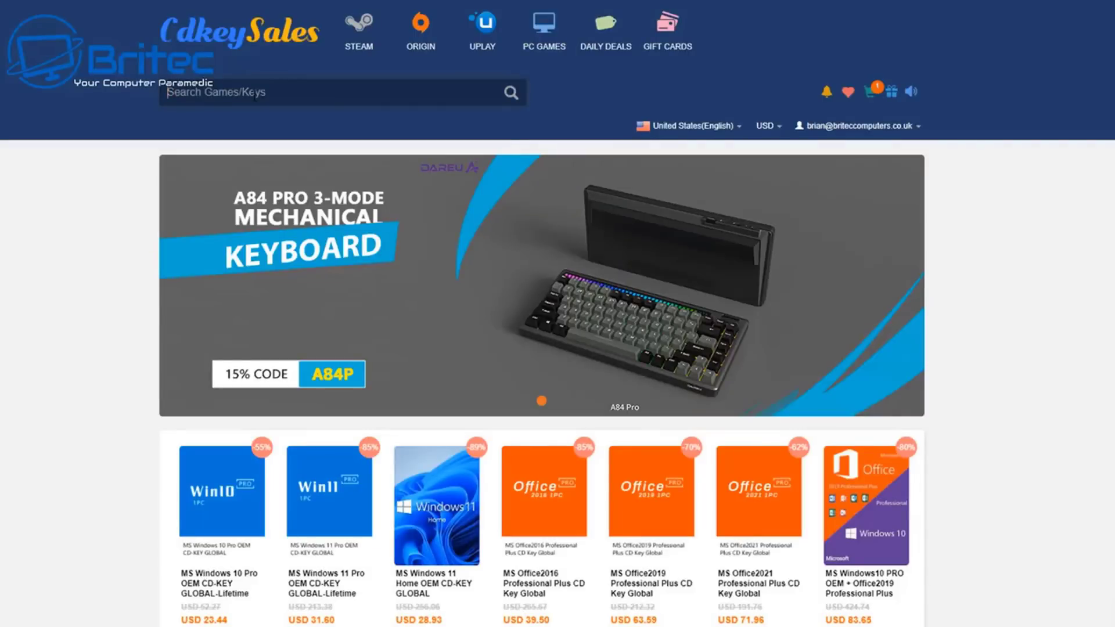
Step: Search the store for "windows 10" and start buying MS Windows 10 Pro OEM CD-KEY GLOBAL-Lifetime
text(windows 10)
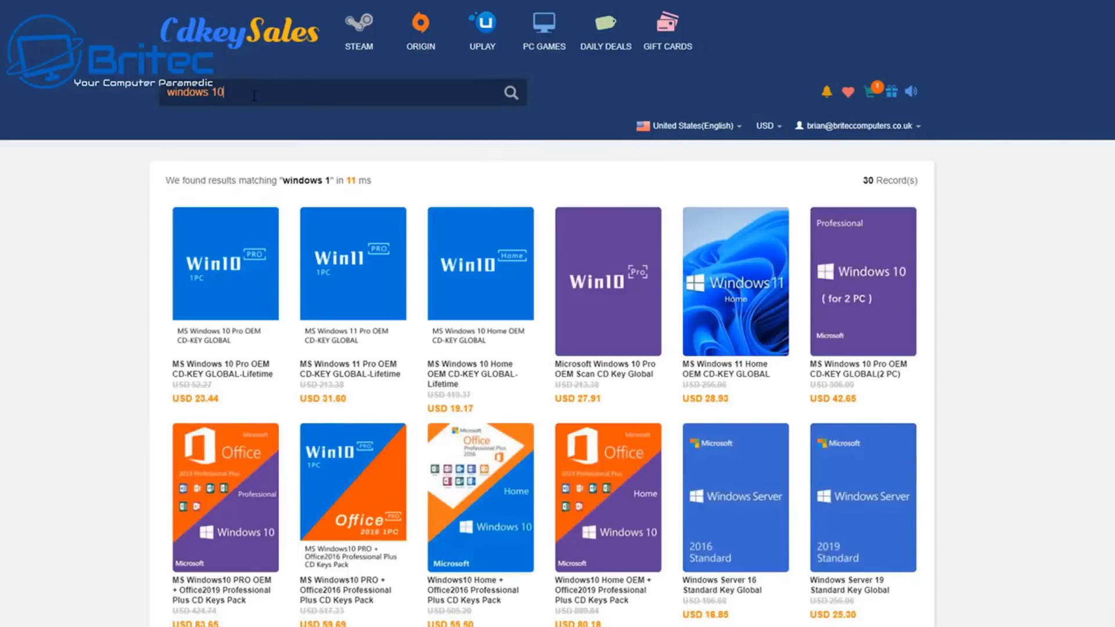
click(230, 304)
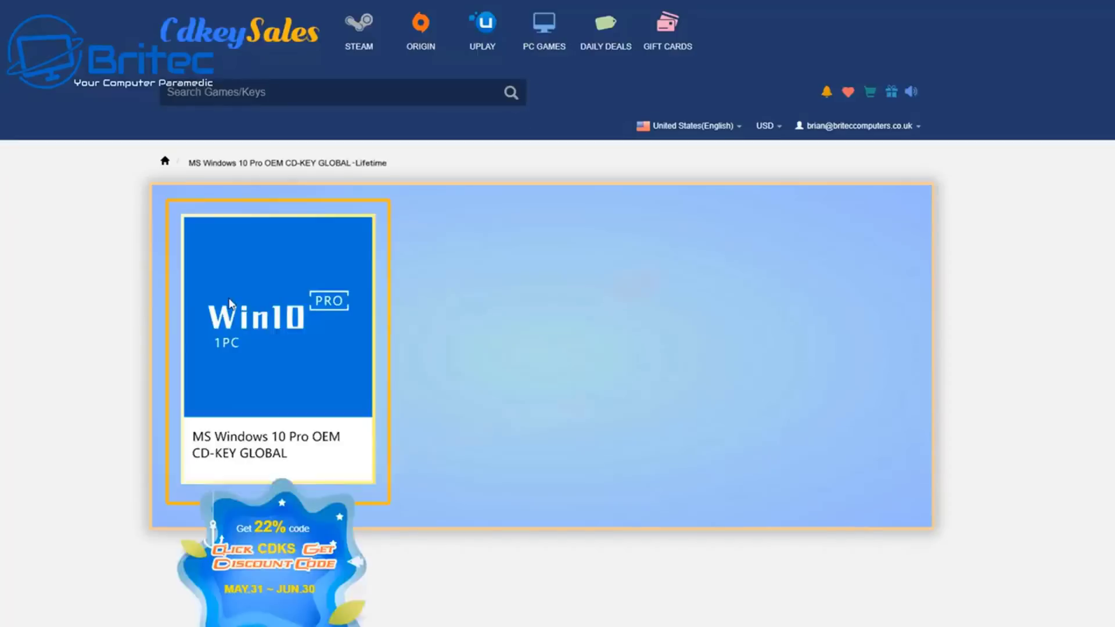
scroll(924, 481, down, 1)
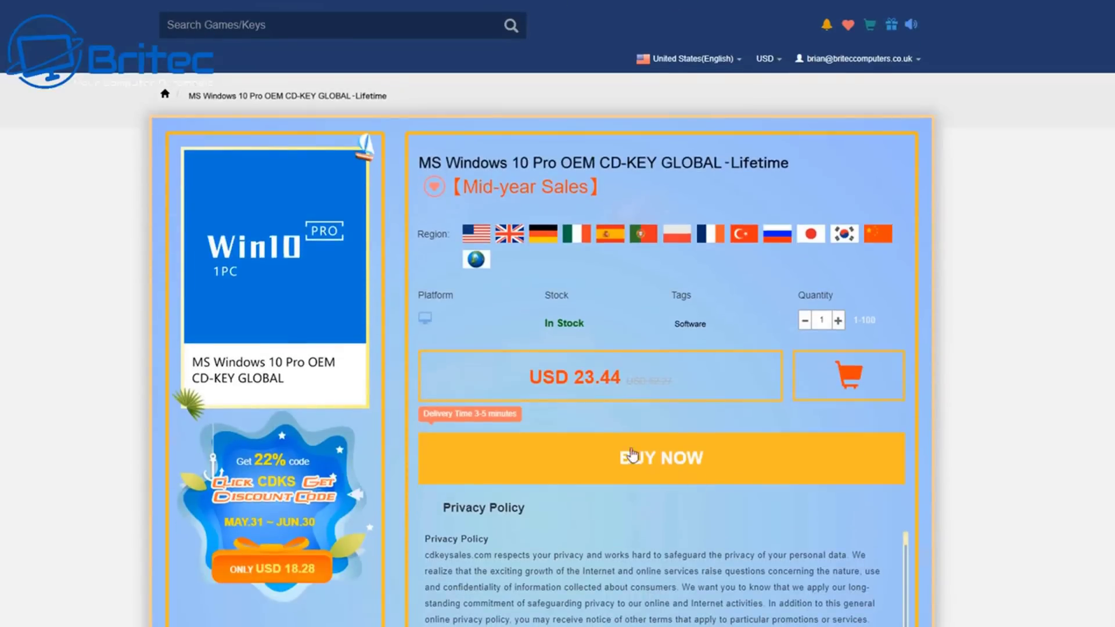
click(664, 462)
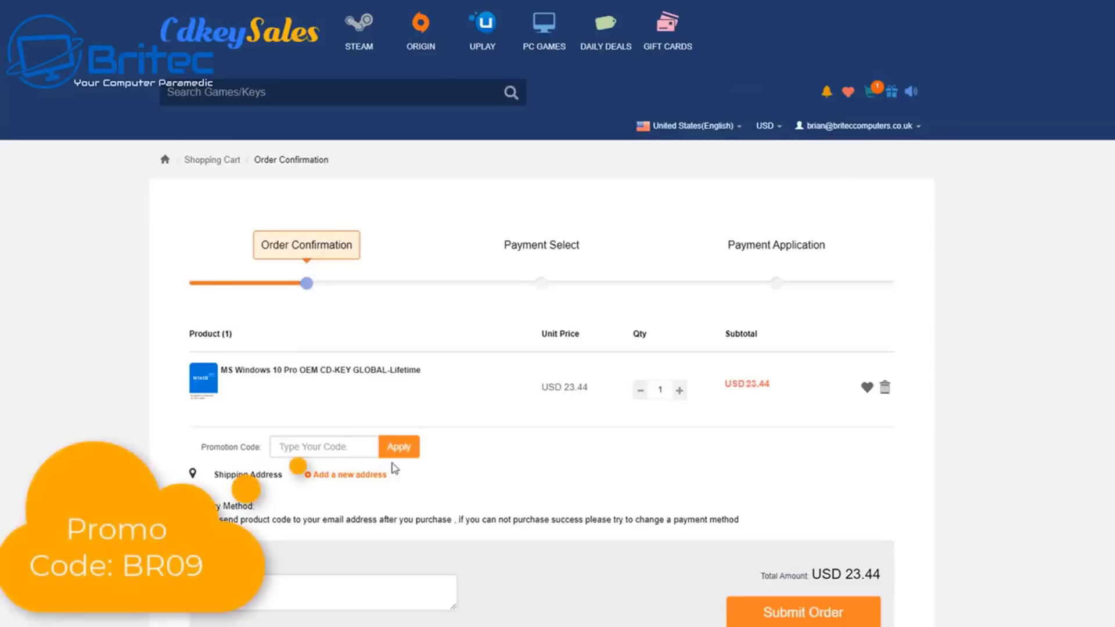
Step: Apply the promotion code BR09 to the Windows 10 Pro order
click(287, 446)
text(B)
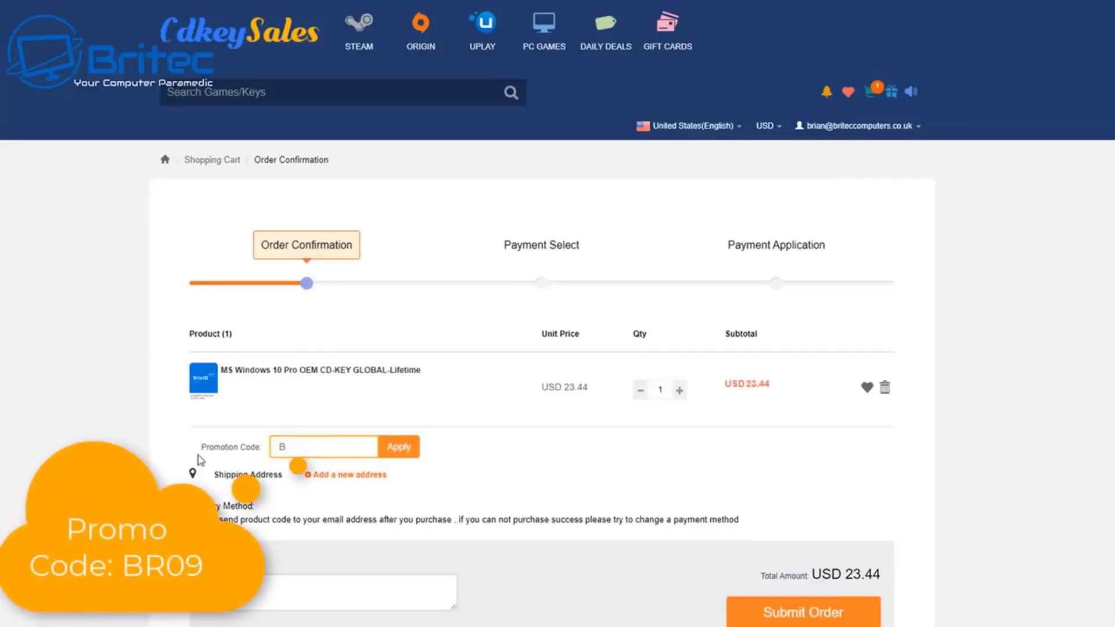
text(R09)
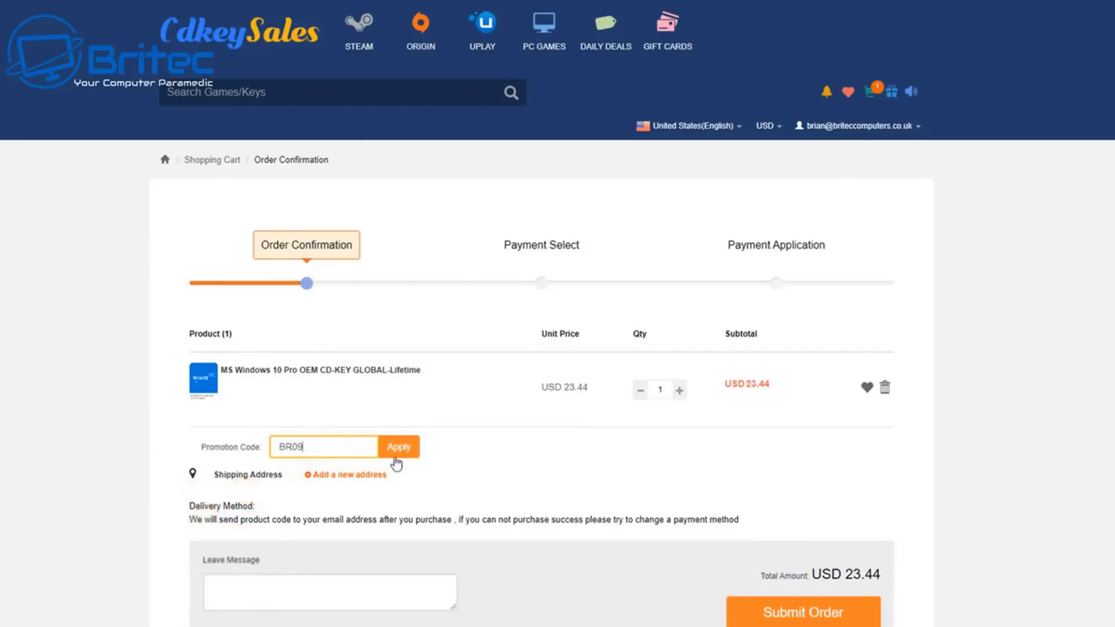
click(403, 452)
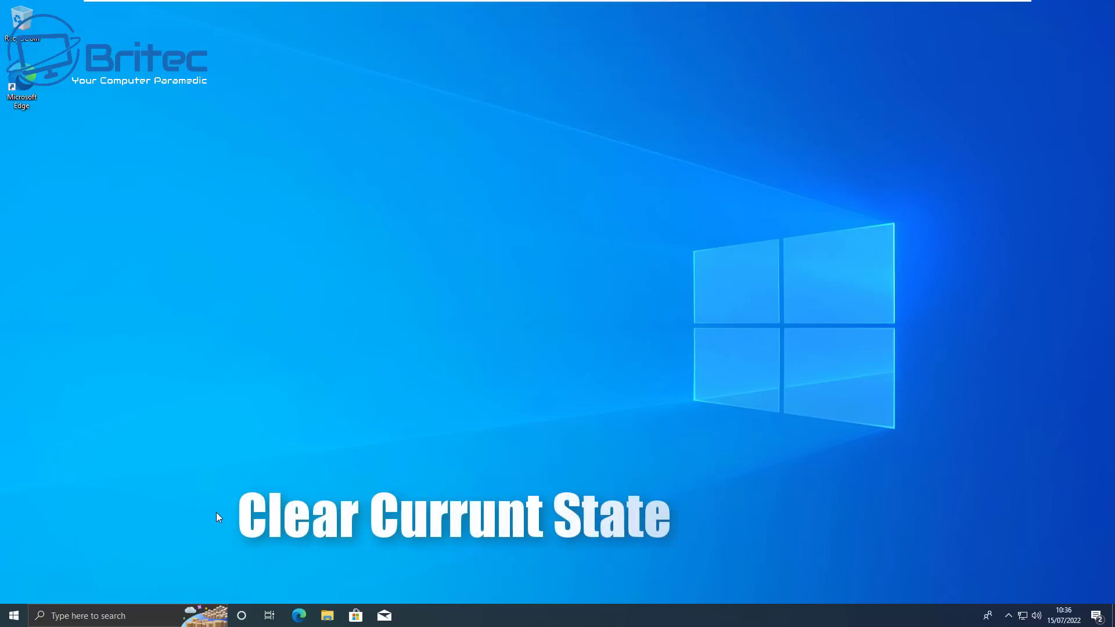
Step: Force a full shutdown of the Windows 10 PC to clear its current state
right_click(16, 617)
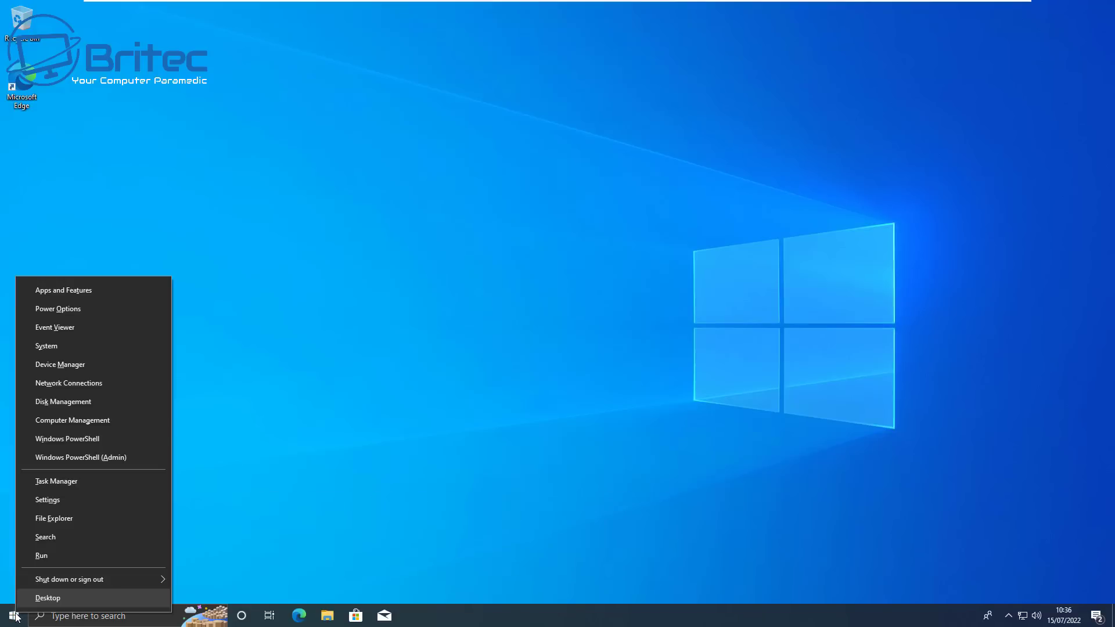
mouse_move(79, 577)
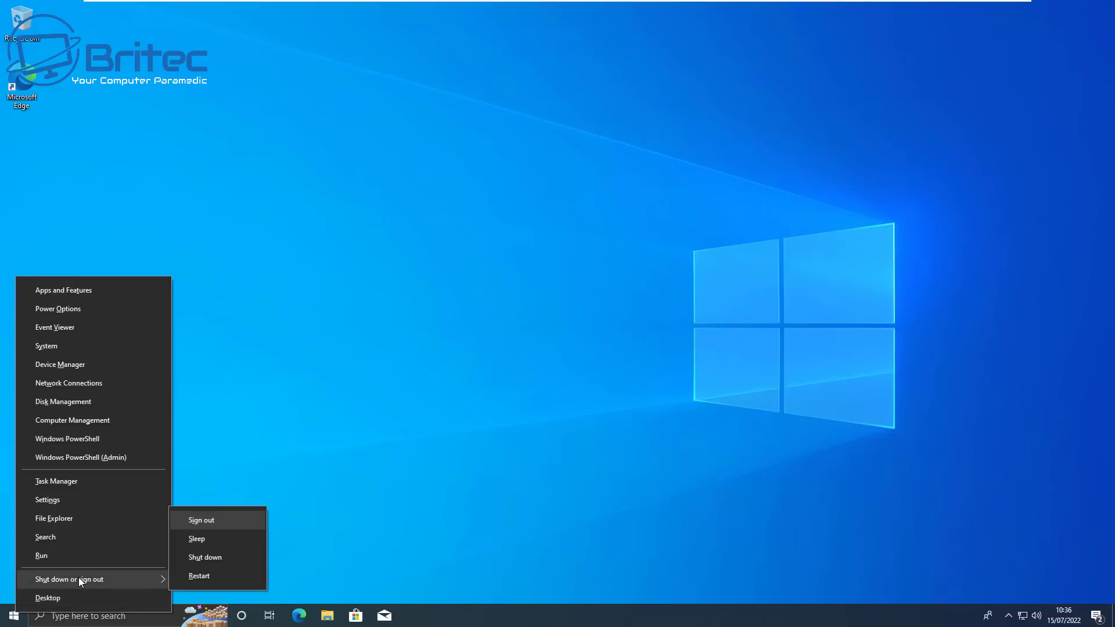
key(shift)
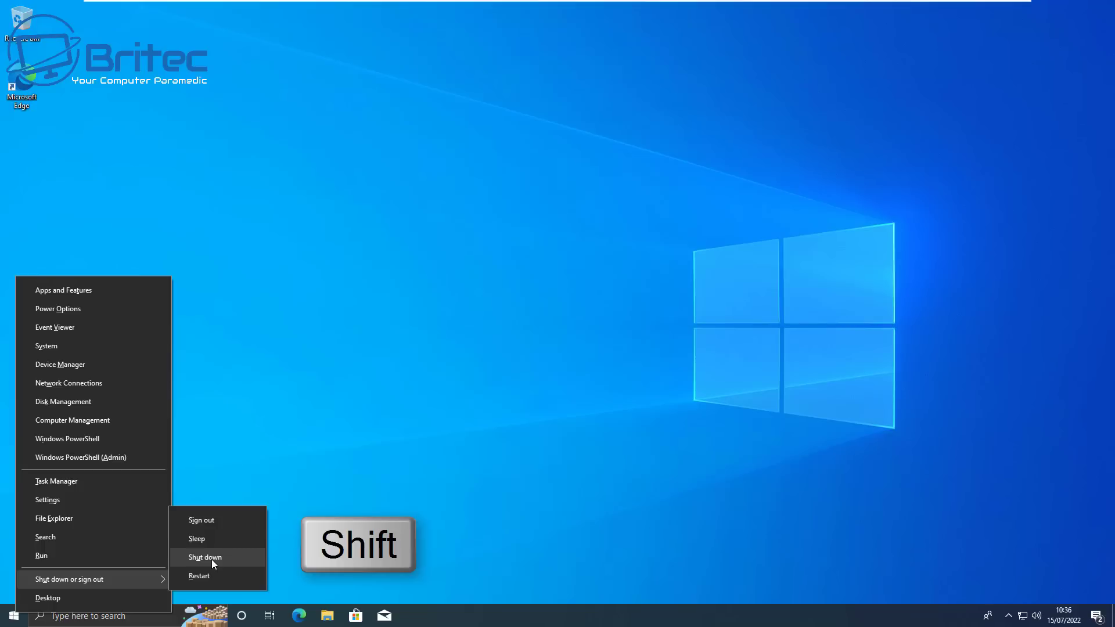
shift+click(212, 559)
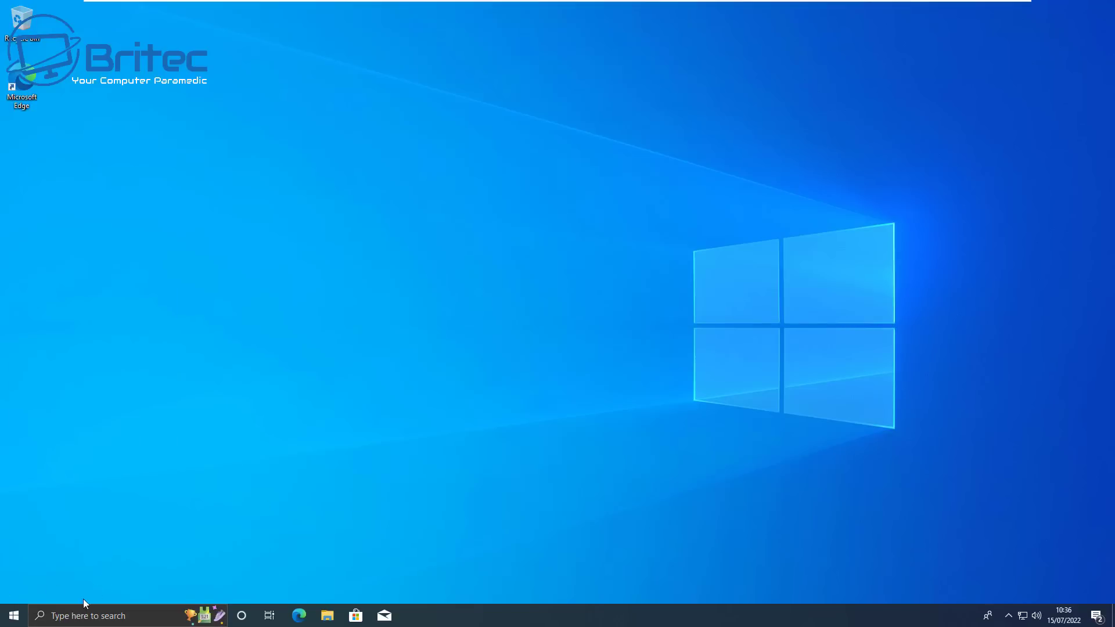
Step: Find Control Panel through search, open the power button settings under Hardware and Sound, and unlock the unavailable settings
click(63, 618)
text(co)
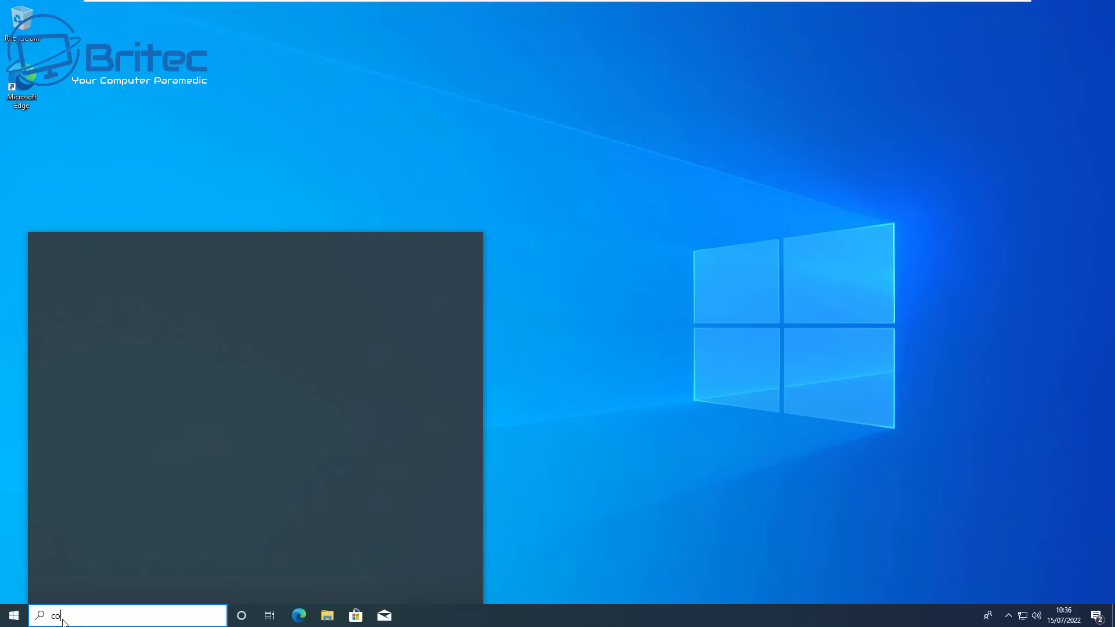
text(ntrol)
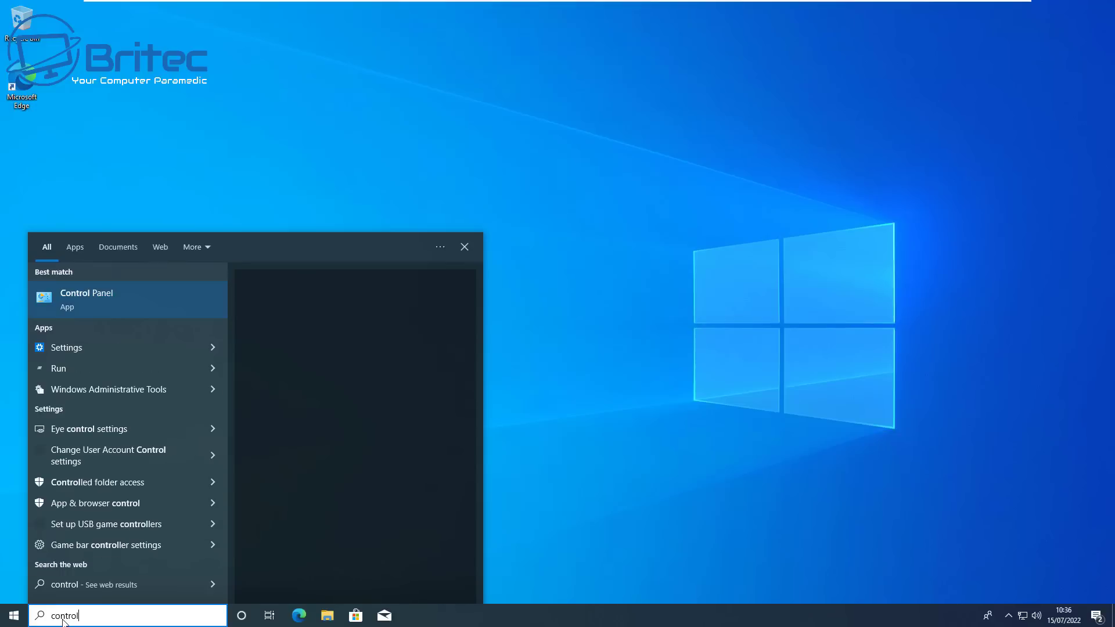
click(99, 297)
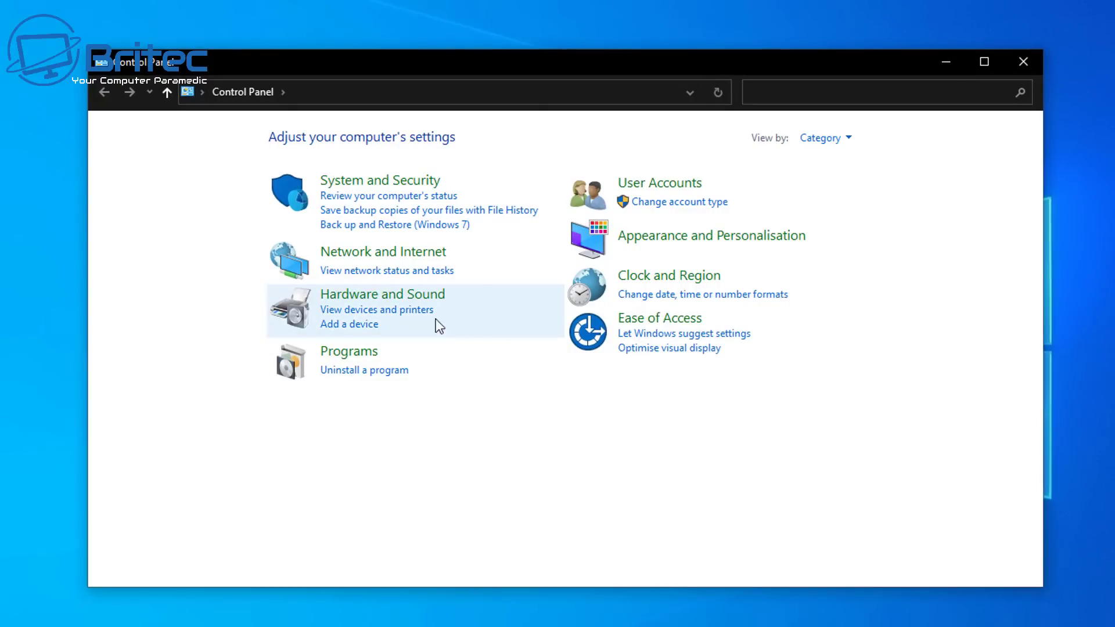
click(389, 296)
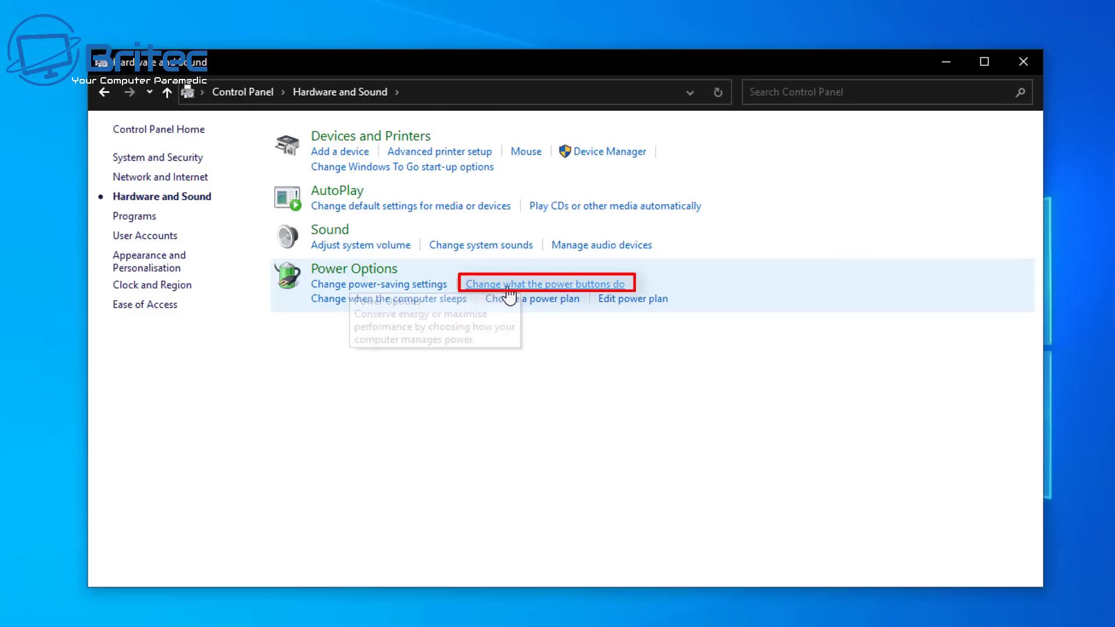
click(568, 289)
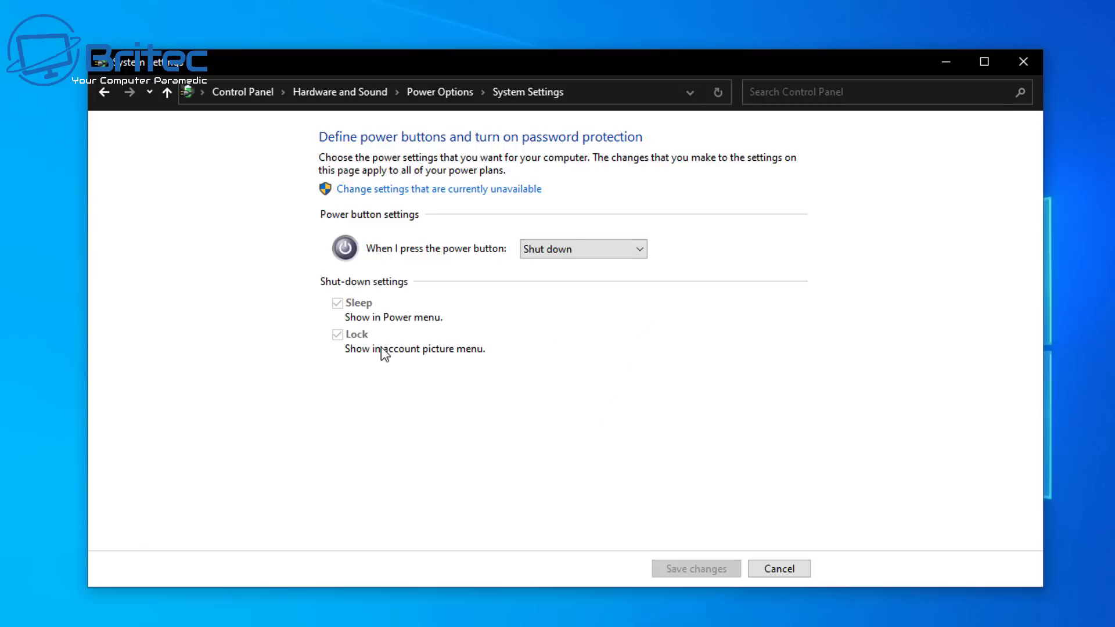
click(431, 189)
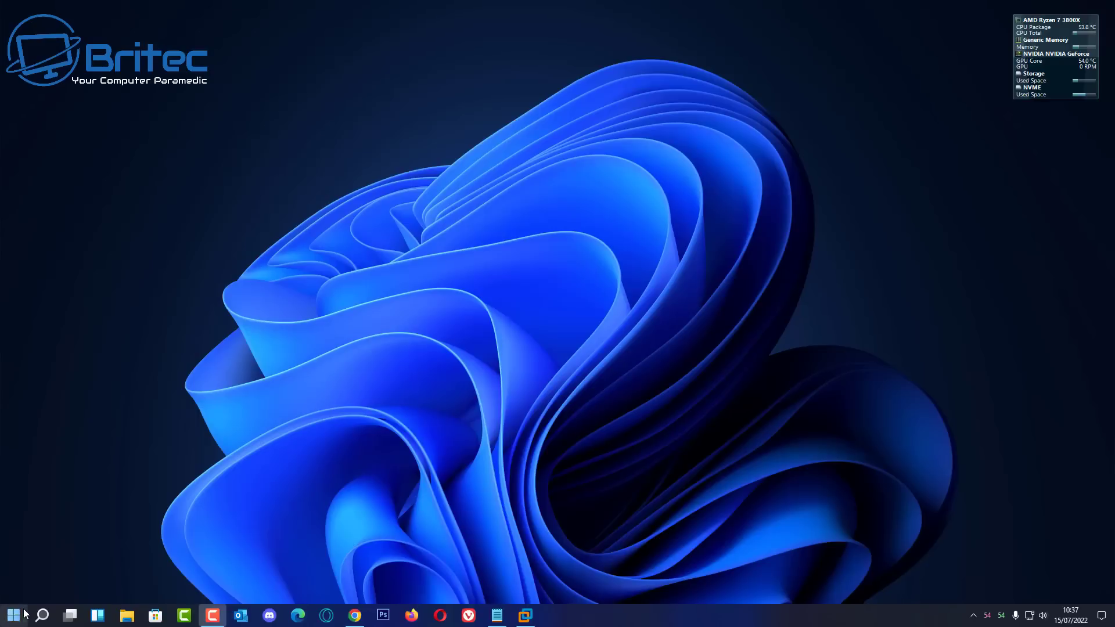
Step: On the Windows 11 PC, open Control Panel and go to the settings for what the power buttons do
click(22, 614)
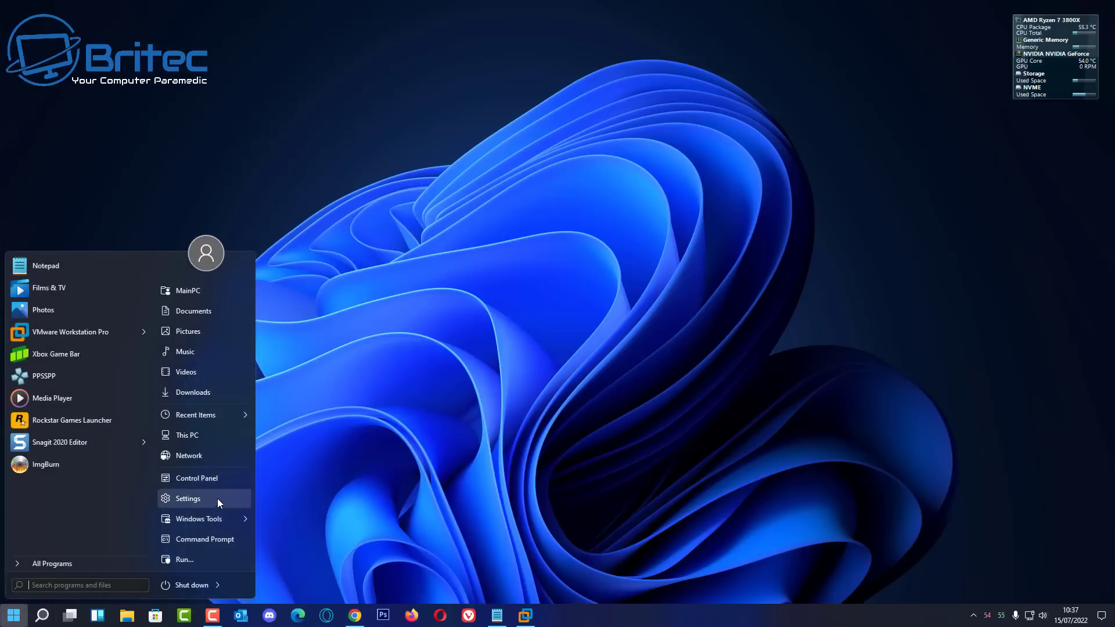
click(198, 478)
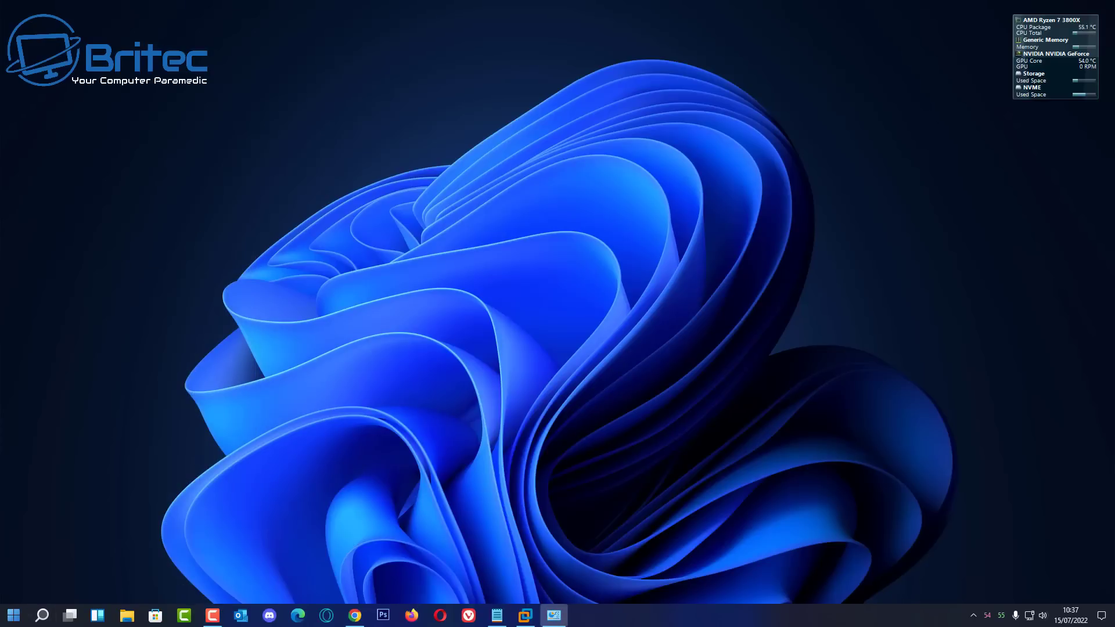
click(13, 615)
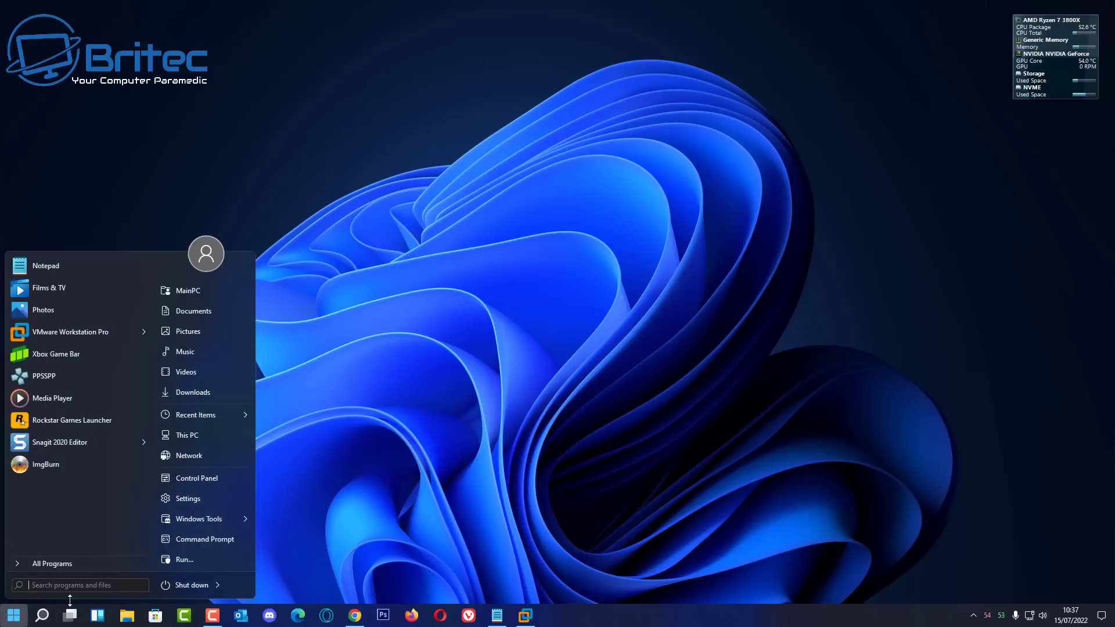
click(218, 476)
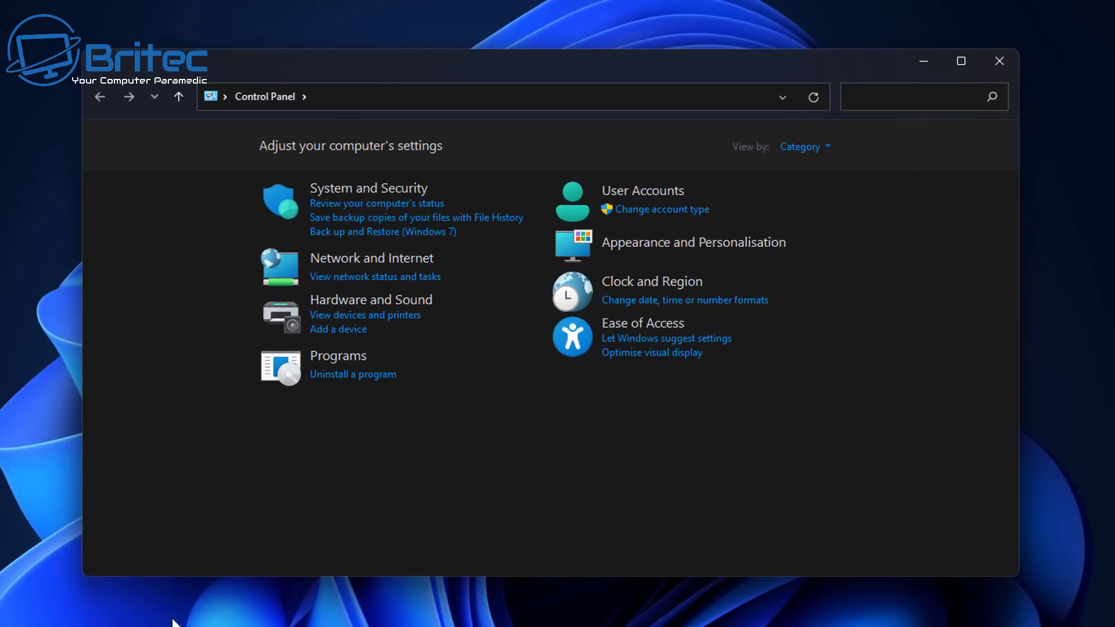
click(403, 302)
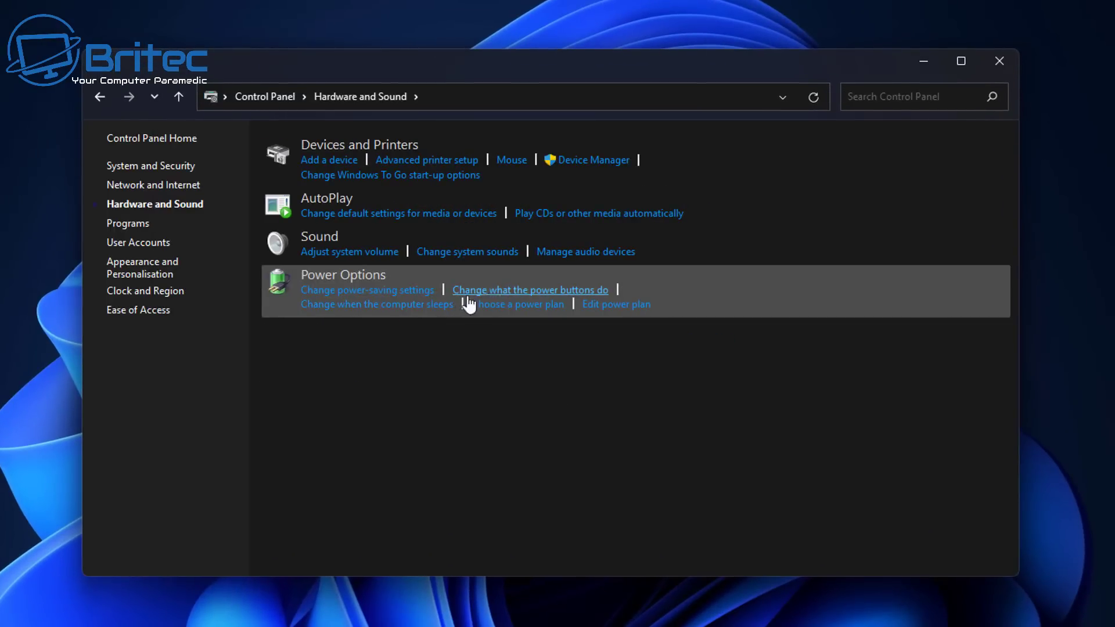
click(514, 292)
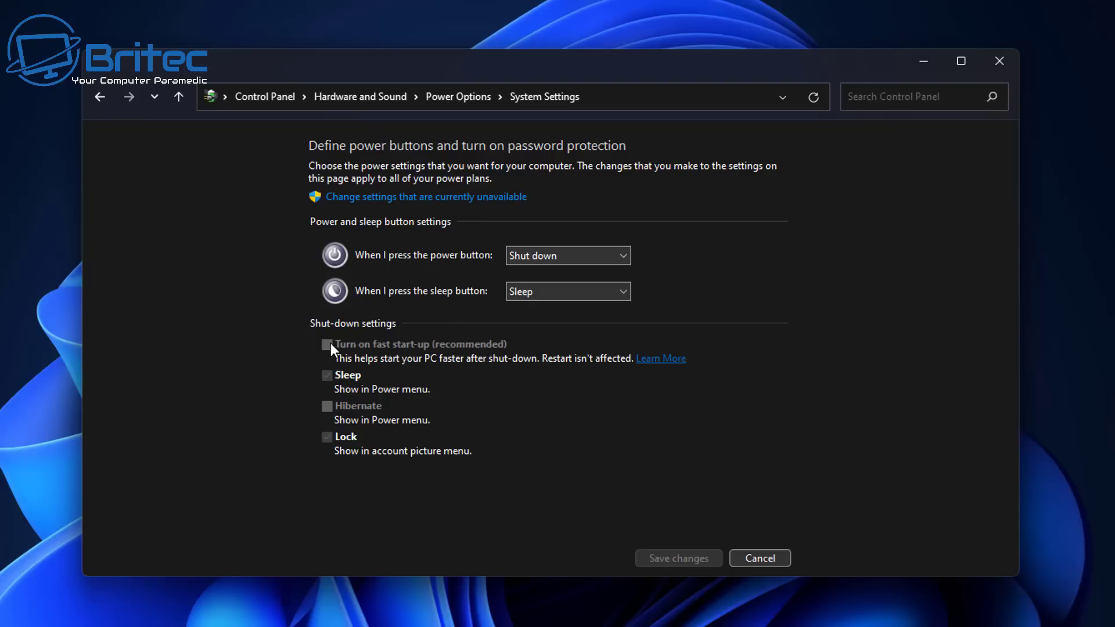
Step: Unlock the unavailable shut-down settings, make sure fast start-up is unticked, and close the window
click(390, 197)
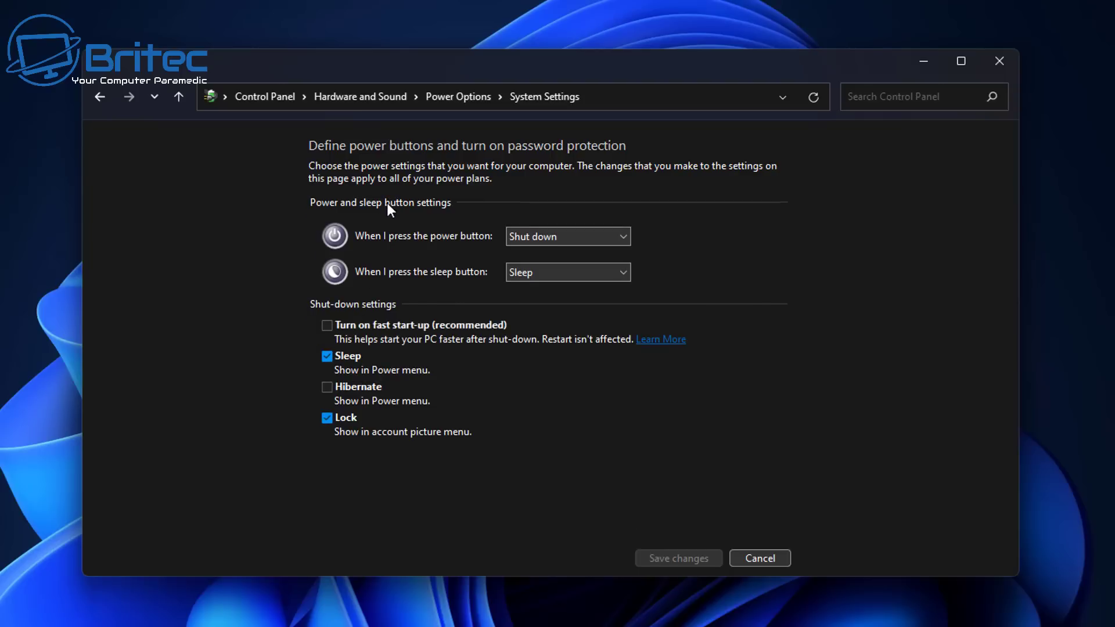
click(327, 326)
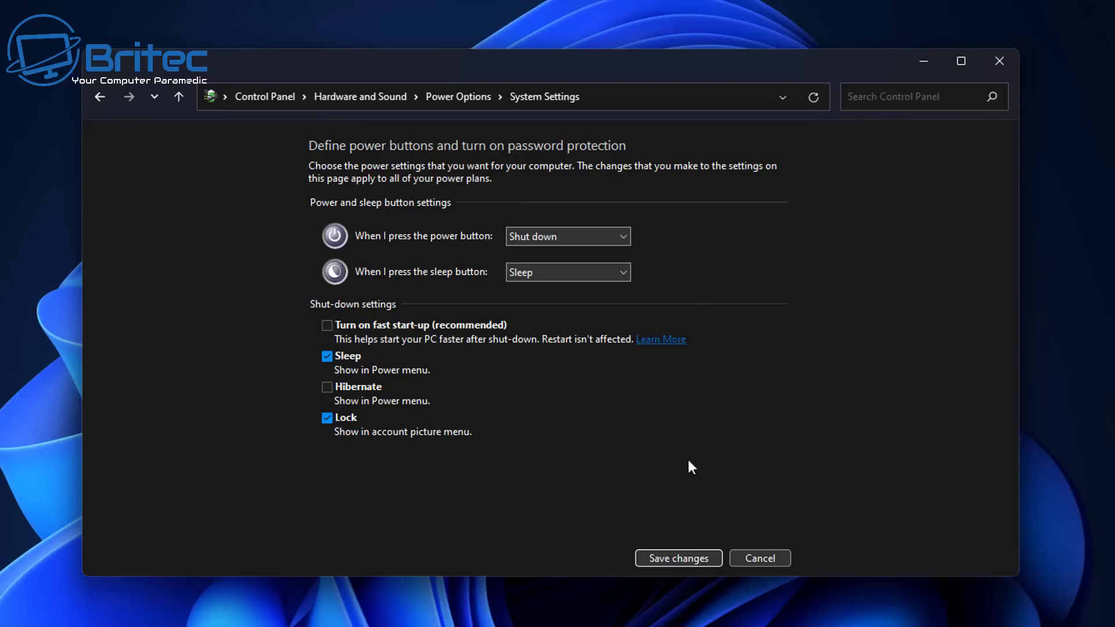
click(1000, 61)
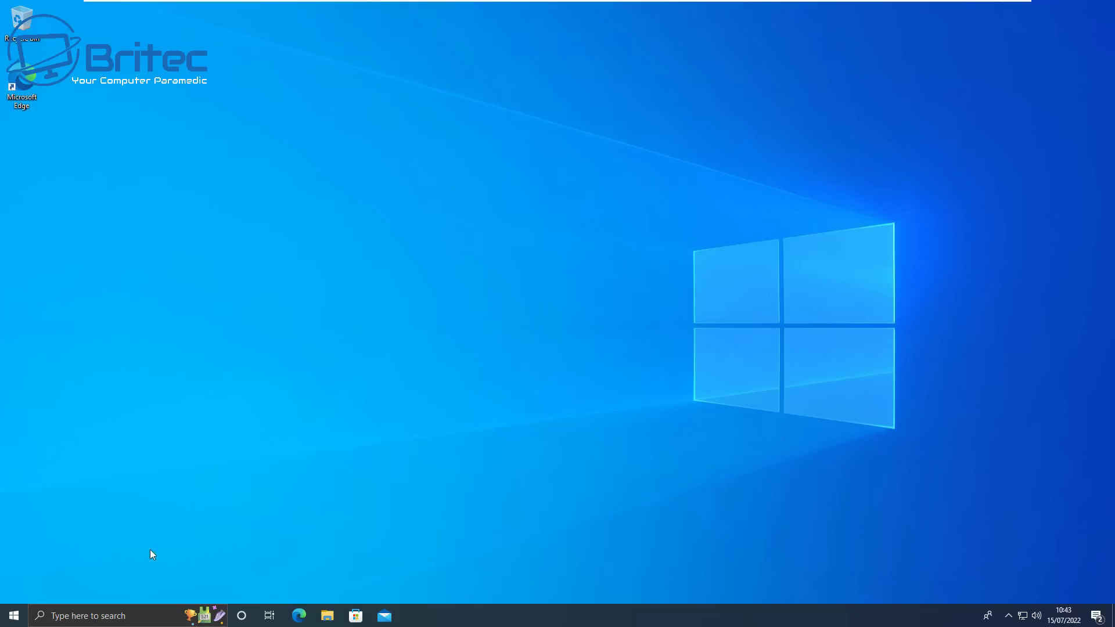
Step: Shut down the Windows 10 PC normally from its power options
click(15, 617)
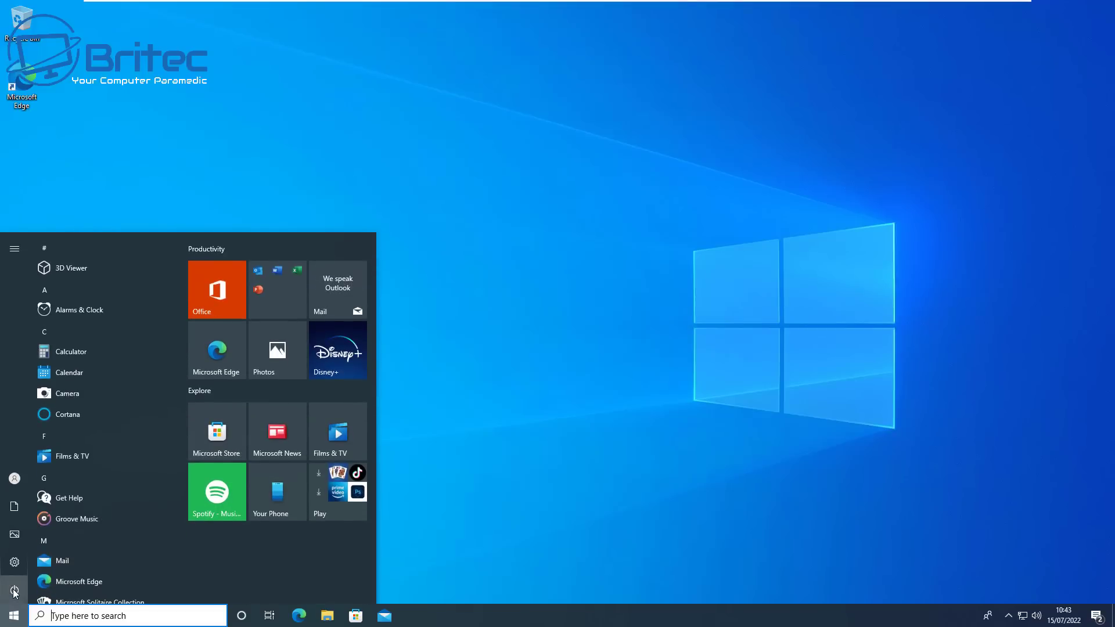
click(15, 590)
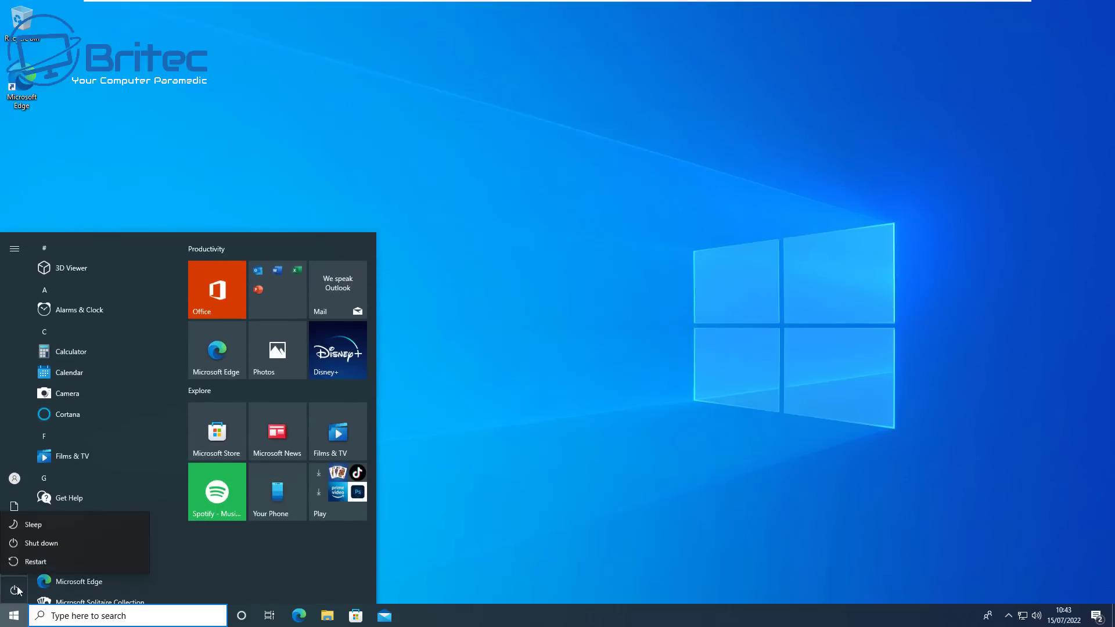
click(48, 548)
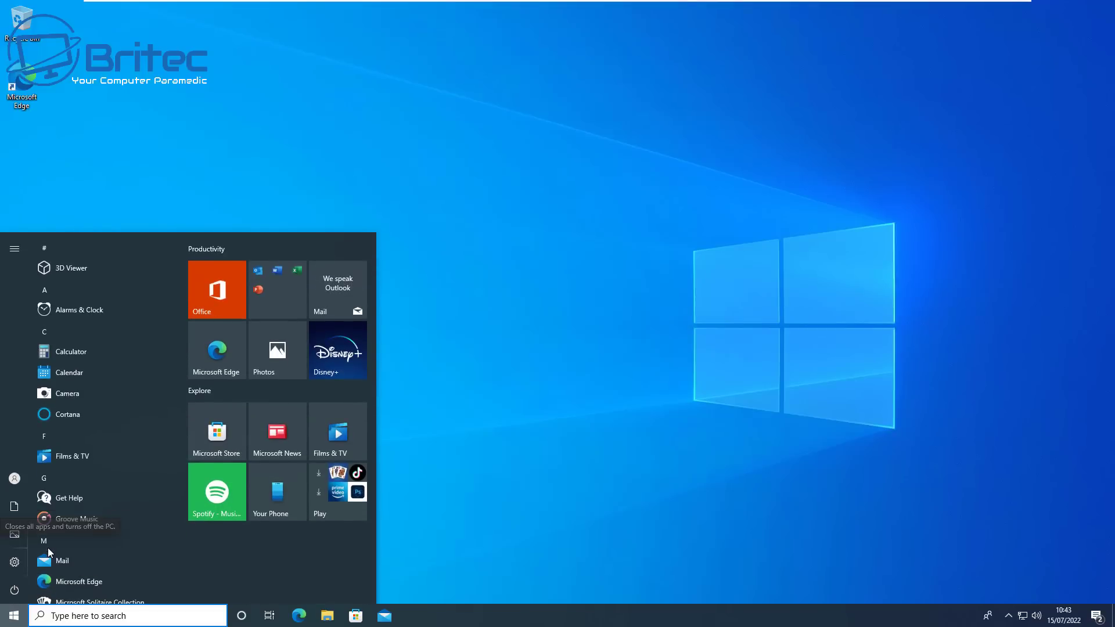